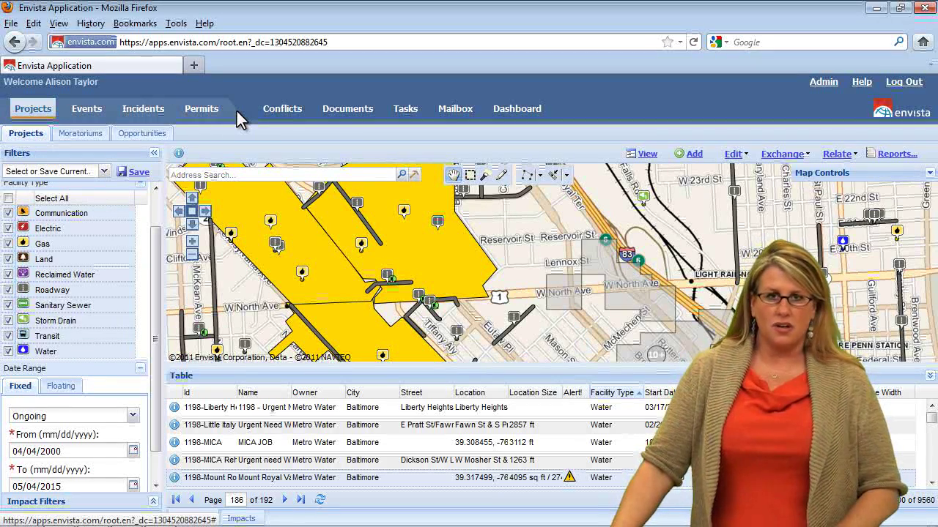
pyautogui.click(15, 132)
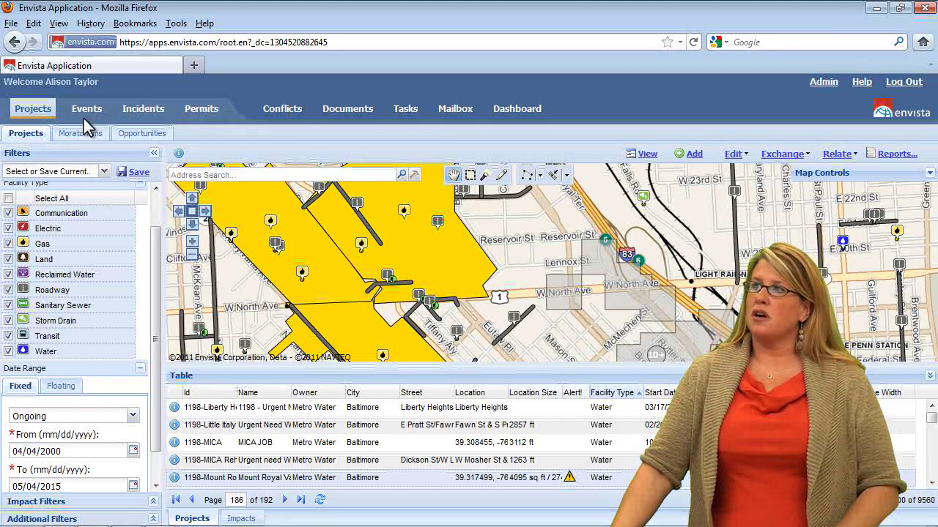
pyautogui.click(37, 123)
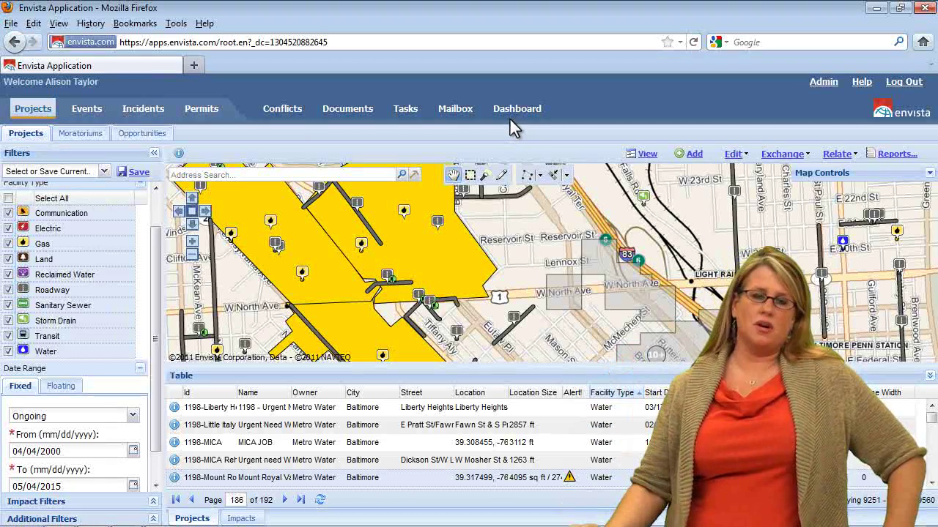
pyautogui.click(554, 170)
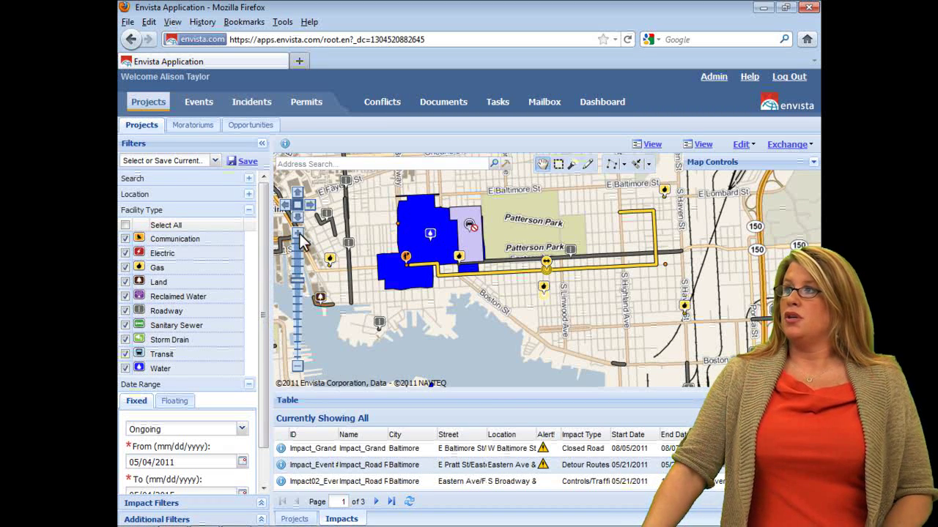
# Zoom and pan the project map around Baltimore and enlarge the impacts table below it
pyautogui.click(298, 235)
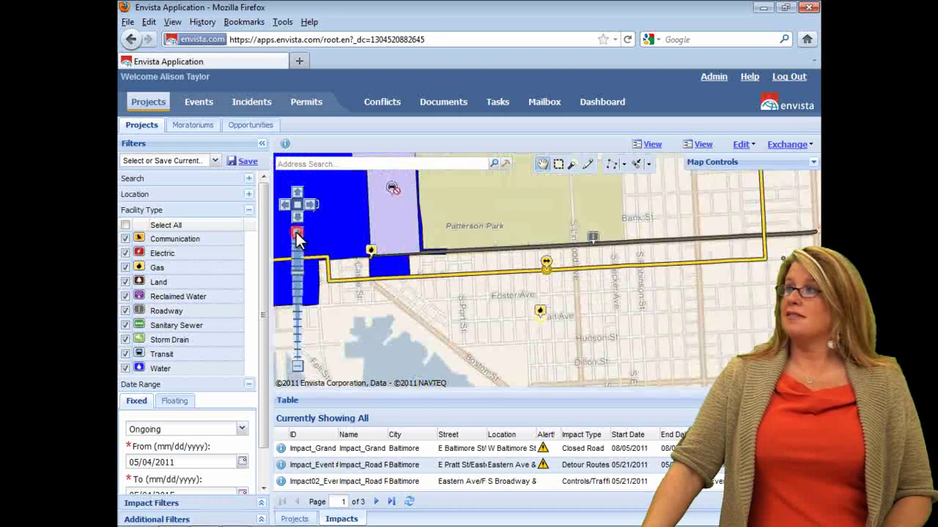
pyautogui.moveTo(296, 232); pyautogui.dragTo(298, 370)
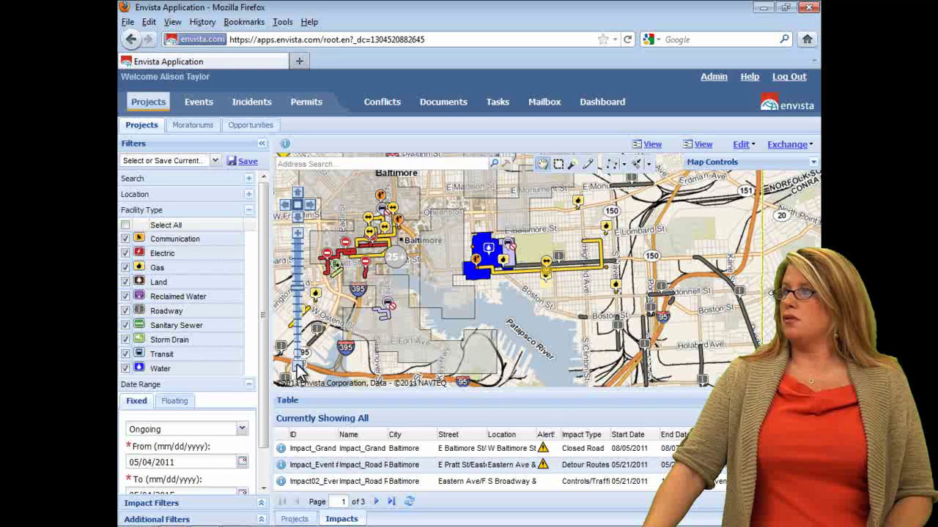
pyautogui.click(298, 193)
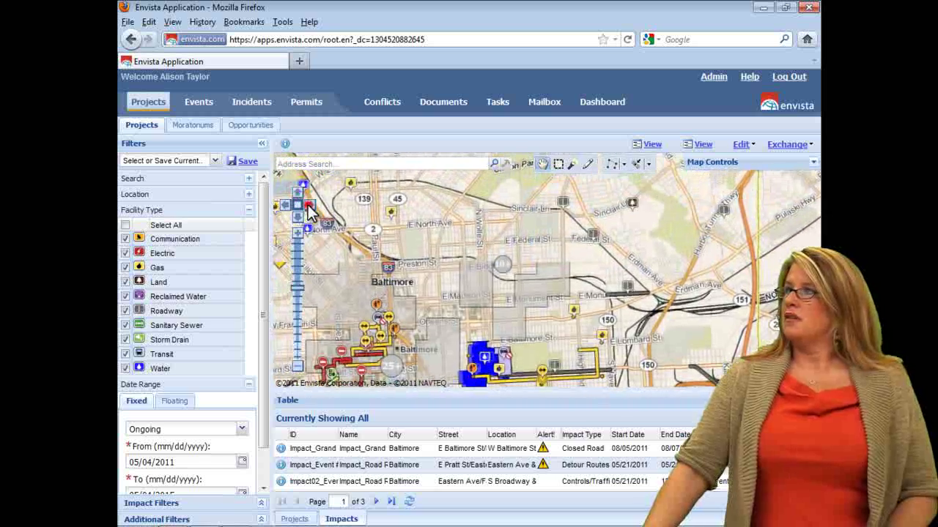
pyautogui.click(309, 206)
pyautogui.click(298, 220)
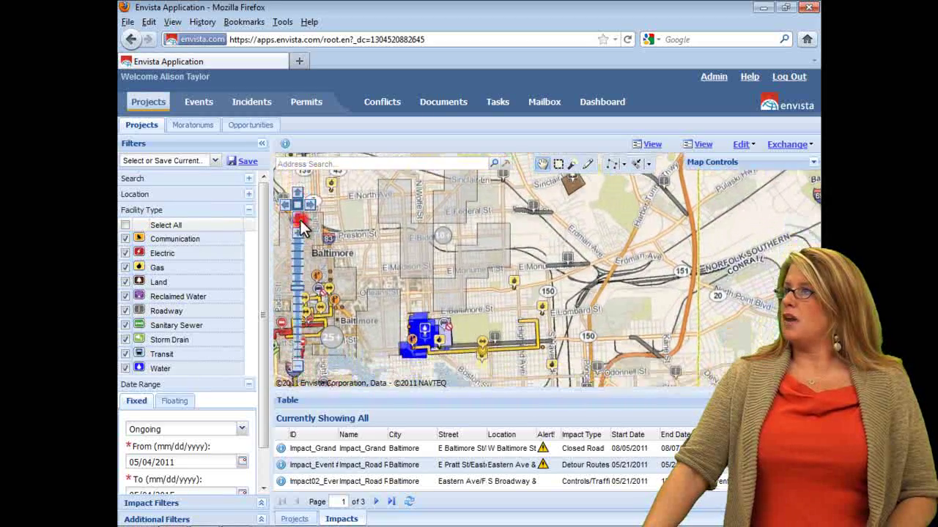
pyautogui.click(282, 206)
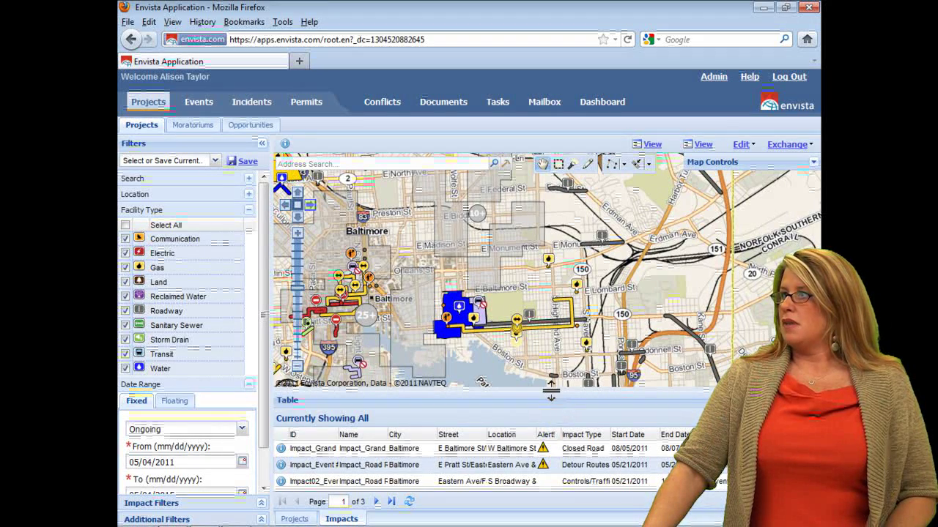
pyautogui.moveTo(551, 396); pyautogui.dragTo(553, 338)
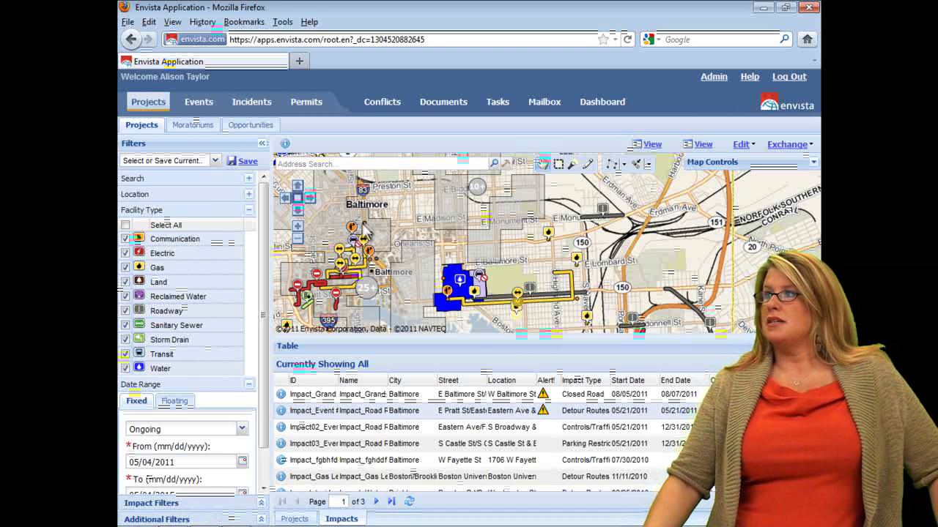
# Show the map details of the gas project at Chester Street and locate the W Fayette St impact from the table
pyautogui.click(477, 299)
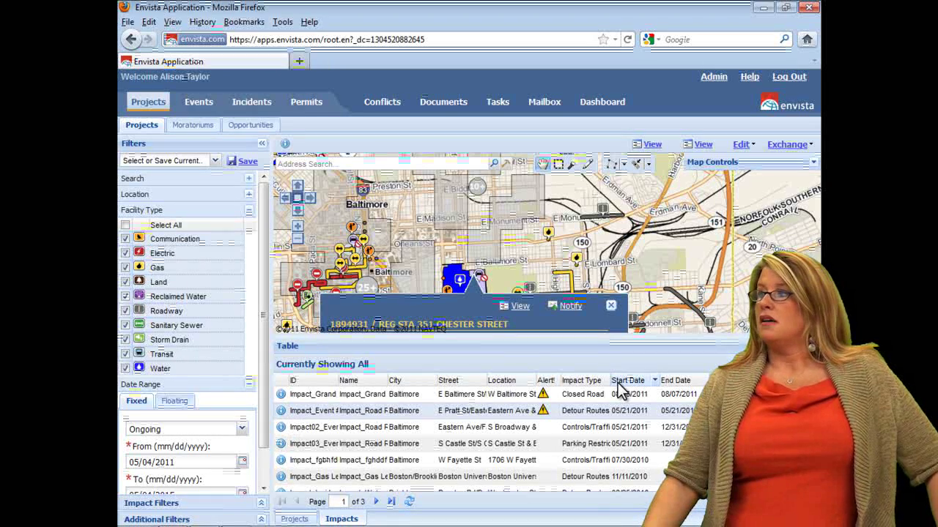
pyautogui.click(422, 463)
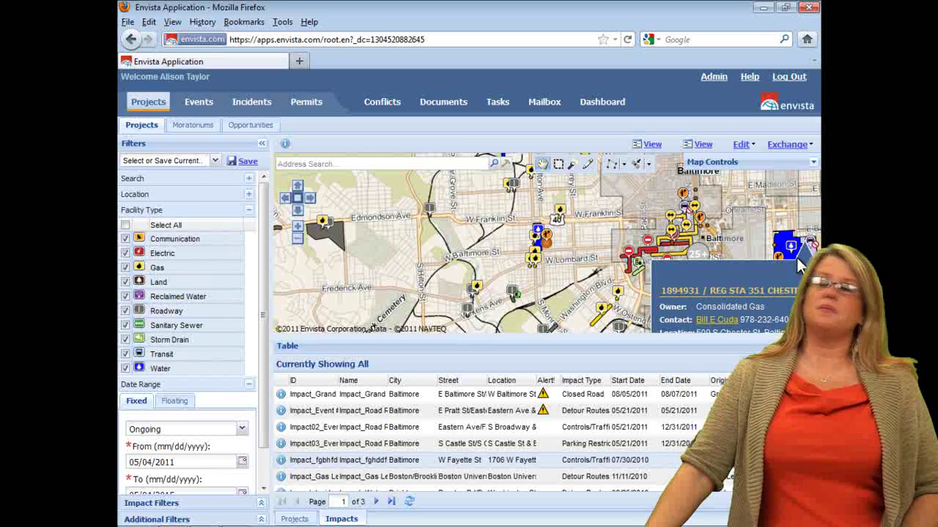
# Search the map for the Clipper Park street address in Baltimore, MD, and close the location callout
pyautogui.click(314, 163)
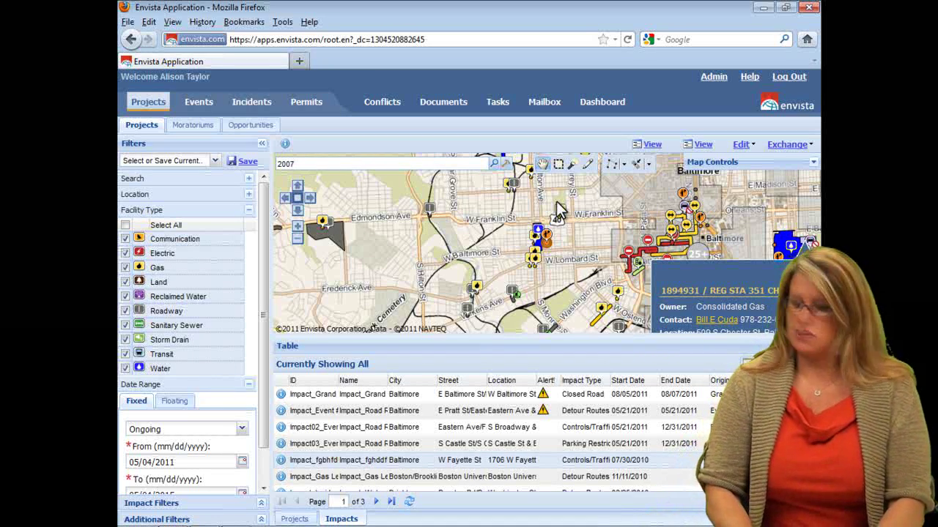
pyautogui.write('k')
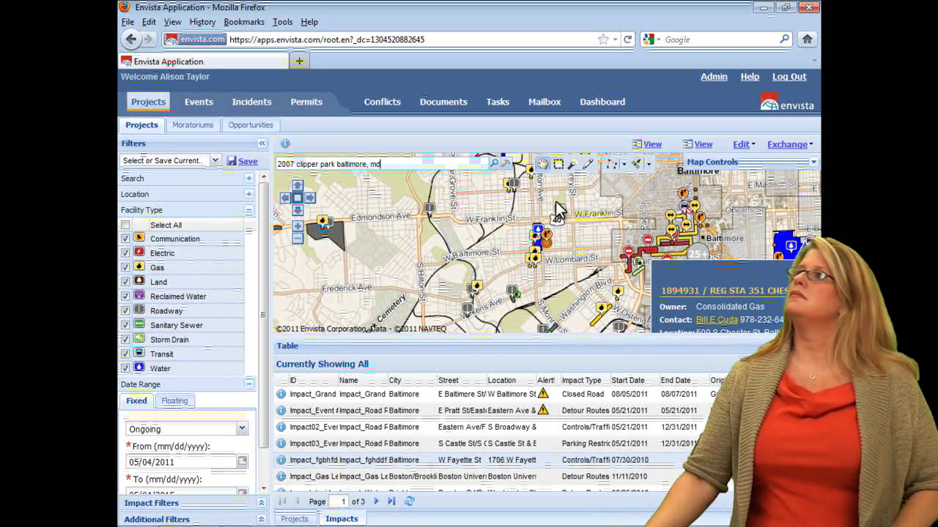
pyautogui.write(' baltimore, md')
pyautogui.press('Return')
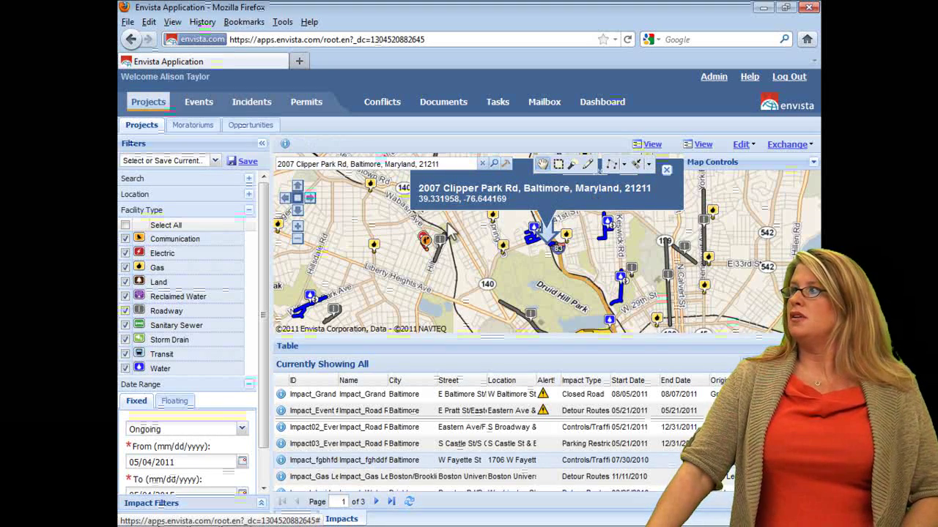
pyautogui.click(666, 171)
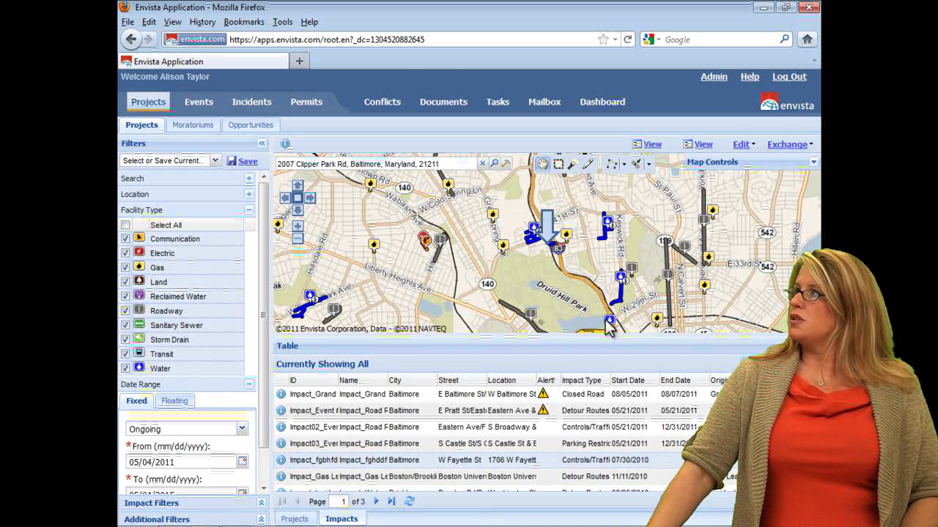
# Examine the details of the water project beside the searched address on the map and close them
pyautogui.click(296, 229)
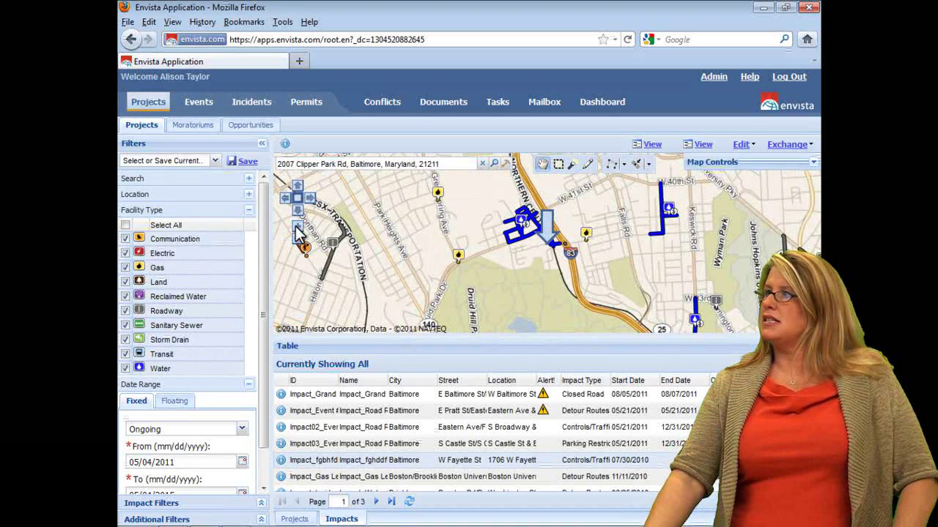
pyautogui.click(297, 233)
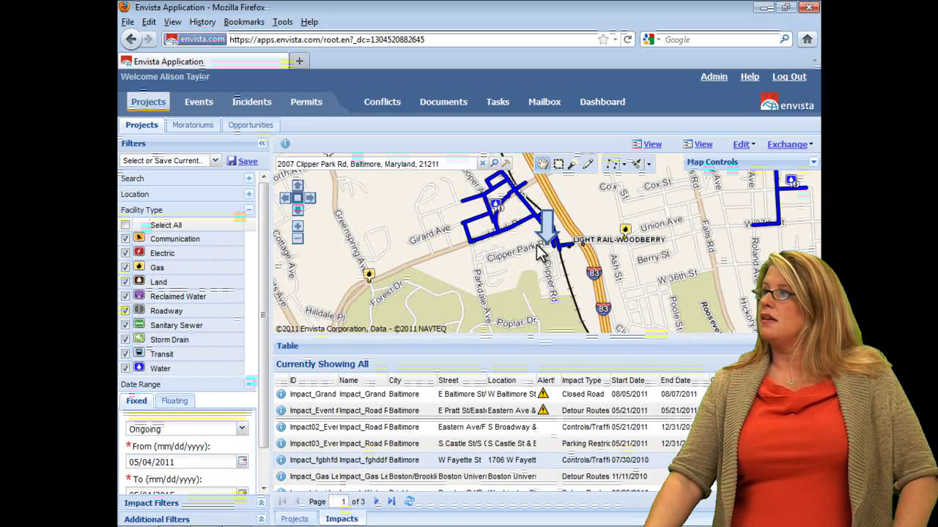
pyautogui.click(496, 206)
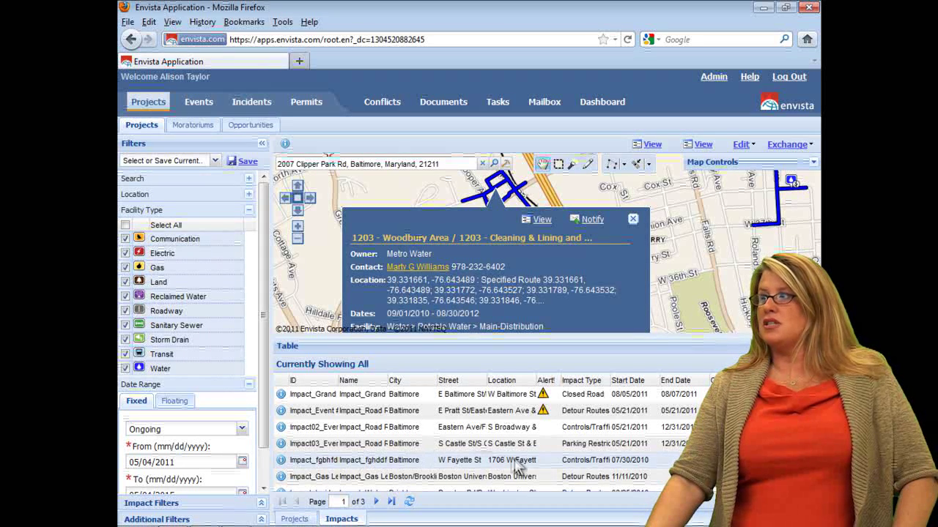
pyautogui.click(633, 219)
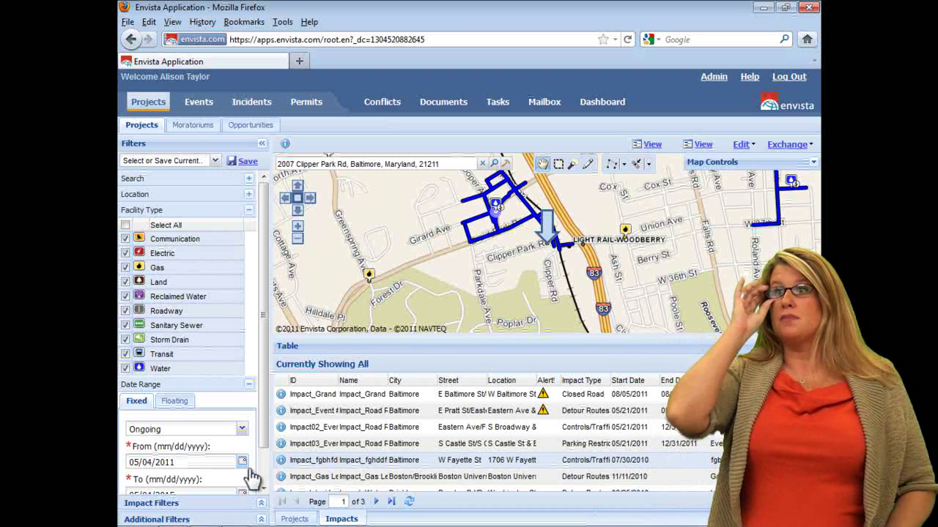
# Review the Location filter's city list and set the start of the fixed date range to 04/04/2011
pyautogui.click(247, 195)
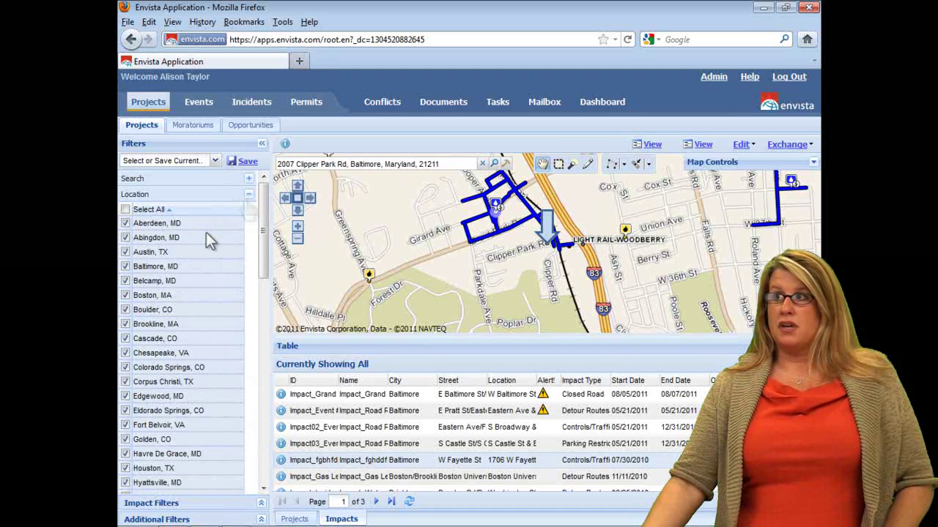
pyautogui.click(248, 196)
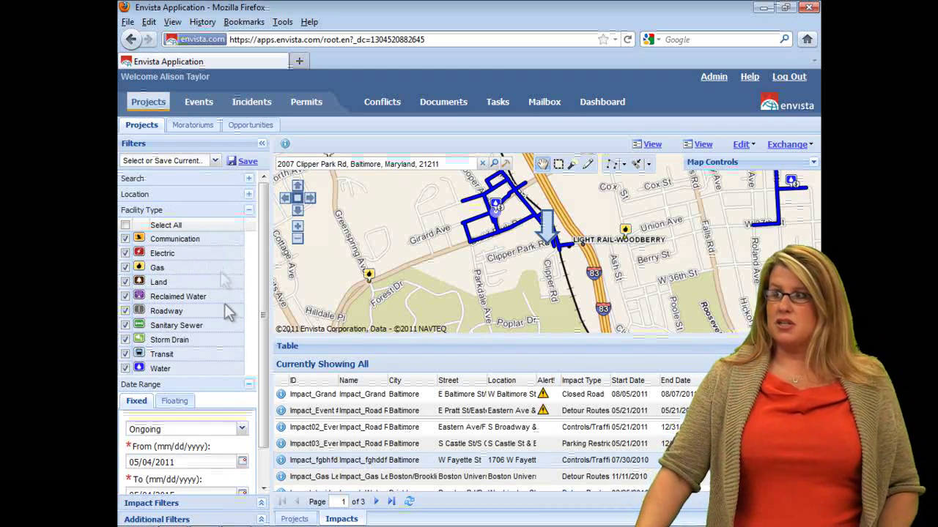
pyautogui.scroll(-1, 258, 395)
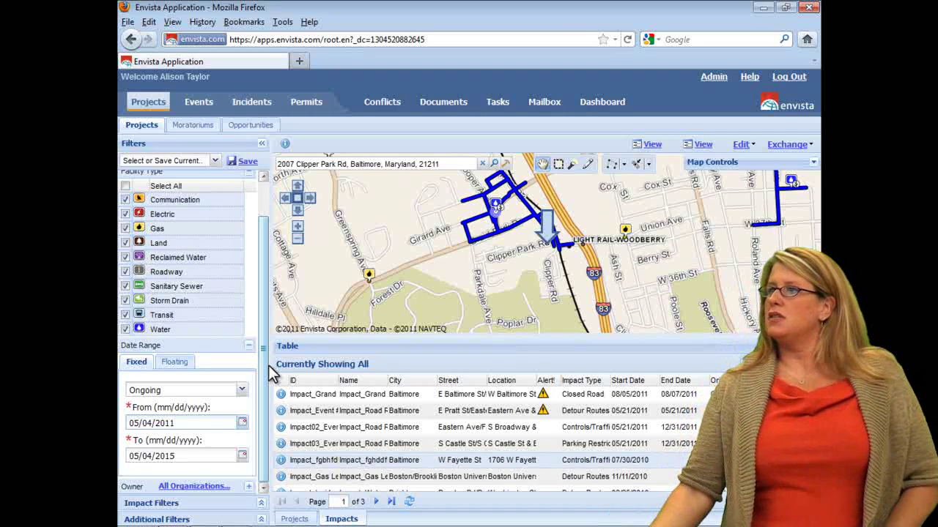
pyautogui.click(242, 422)
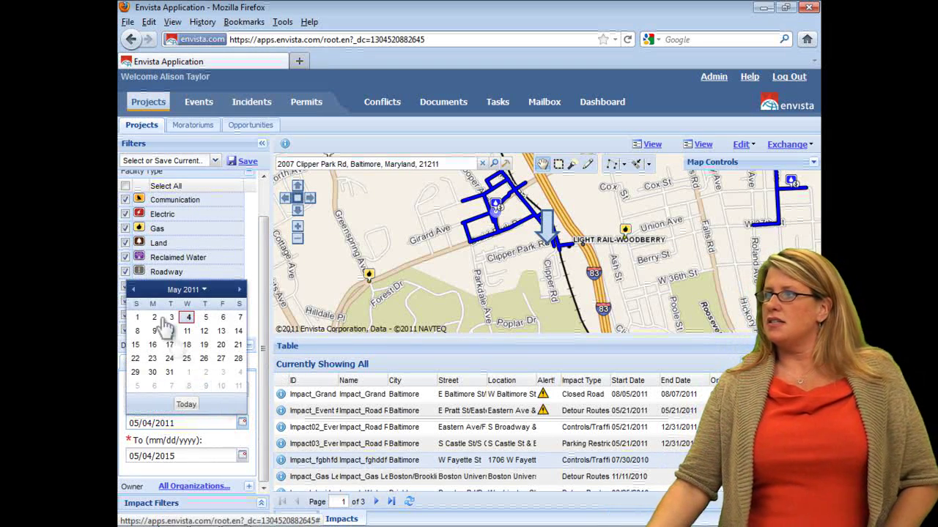
pyautogui.click(133, 290)
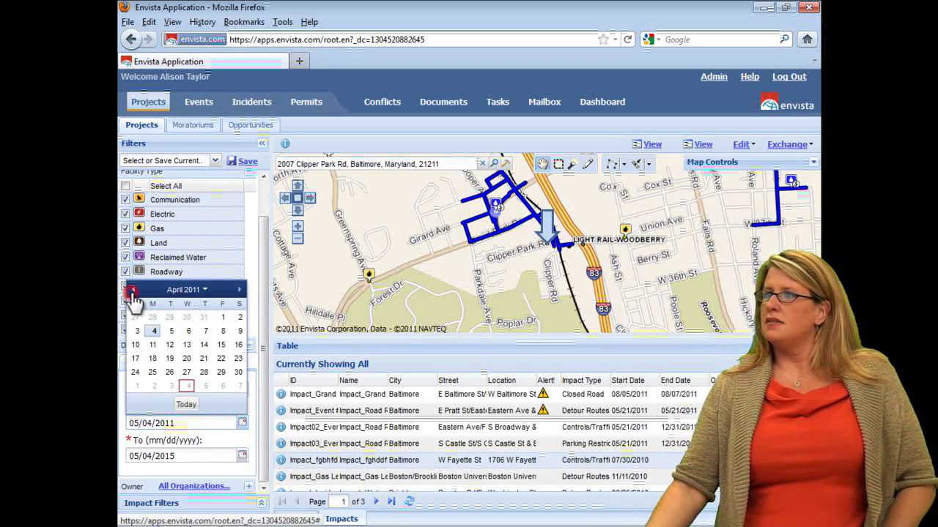
pyautogui.click(153, 331)
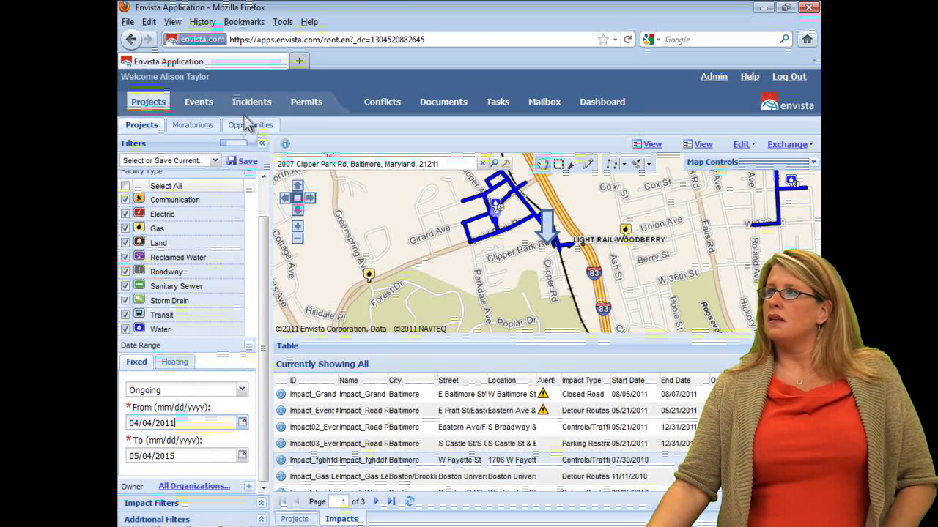
pyautogui.click(230, 144)
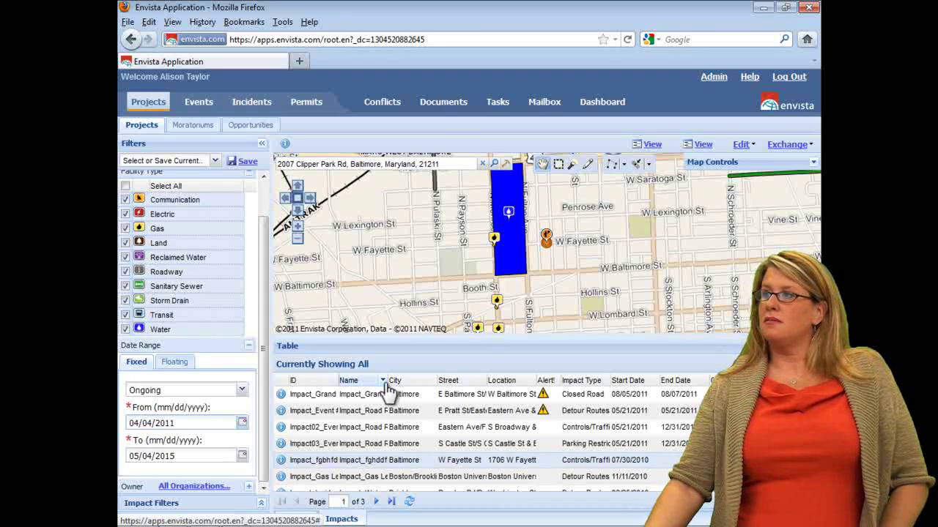
# Sort the impacts table by City first and finally by Name in ascending order
pyautogui.click(433, 381)
pyautogui.click(458, 397)
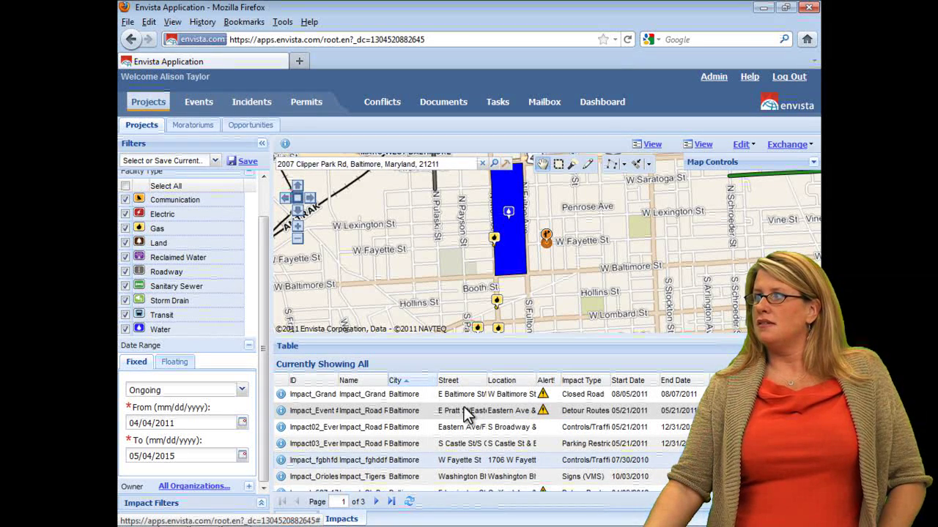
pyautogui.rightClick(356, 384)
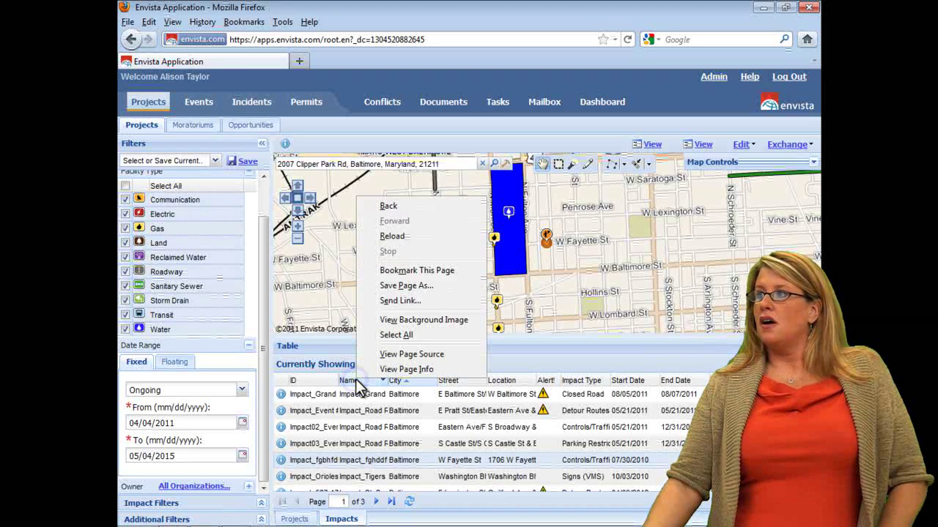
pyautogui.click(349, 383)
pyautogui.click(358, 382)
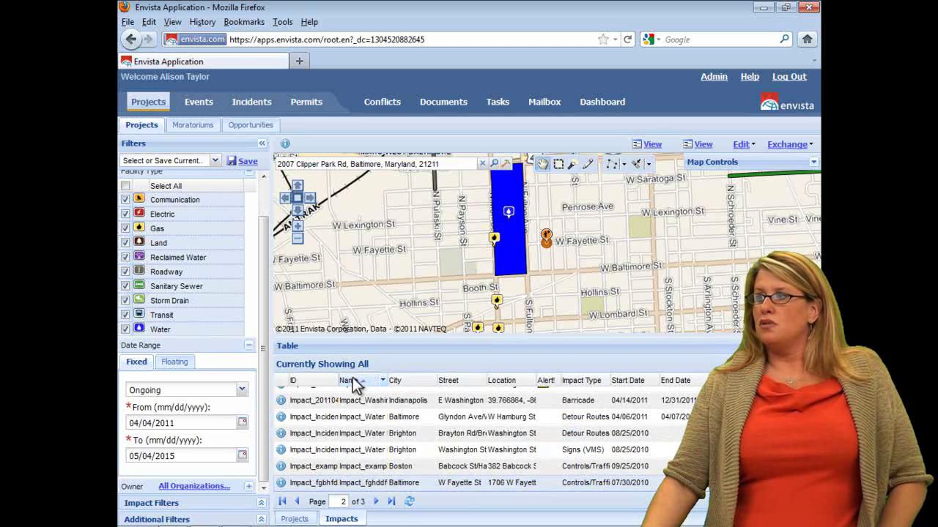
# Reorder the impacts table columns so Name follows City and Alert! comes directly after ID
pyautogui.moveTo(354, 382); pyautogui.dragTo(438, 381)
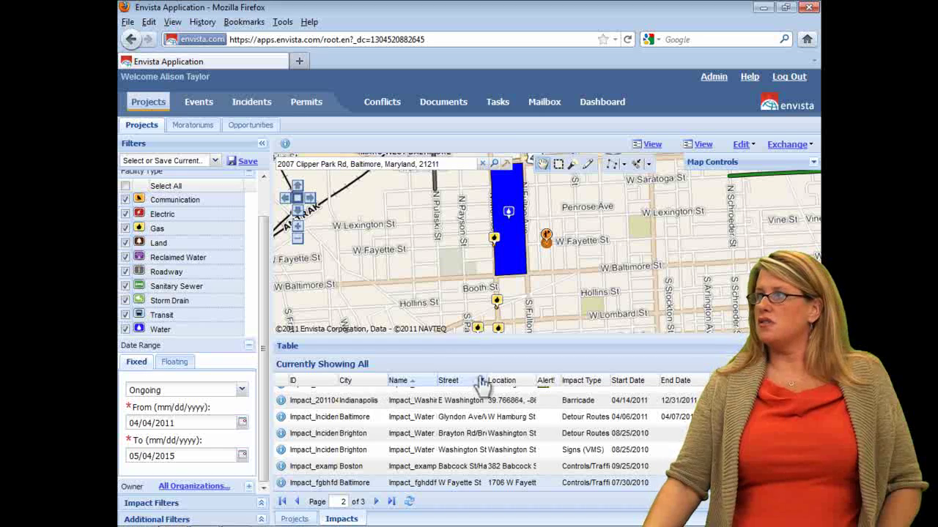
pyautogui.moveTo(549, 377); pyautogui.dragTo(347, 386)
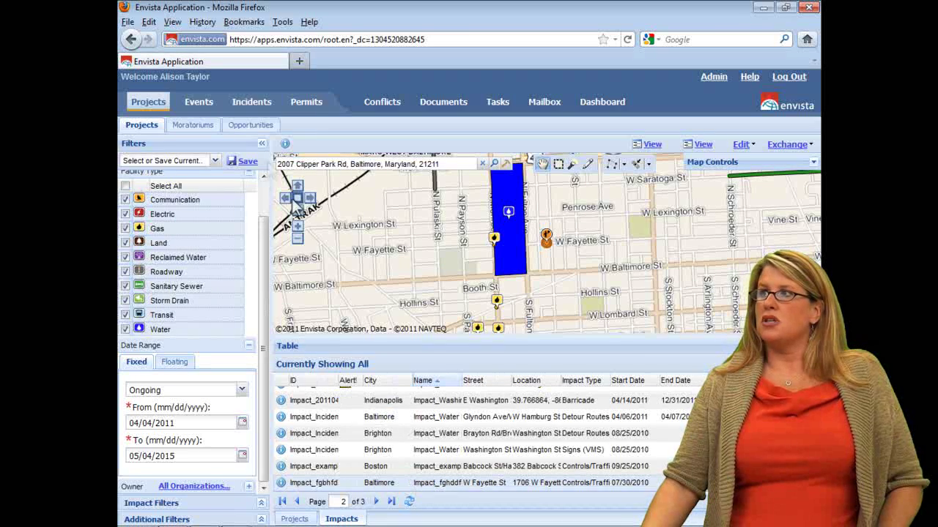
# Open the available actions for a Baltimore impact record in the table
pyautogui.rightClick(395, 426)
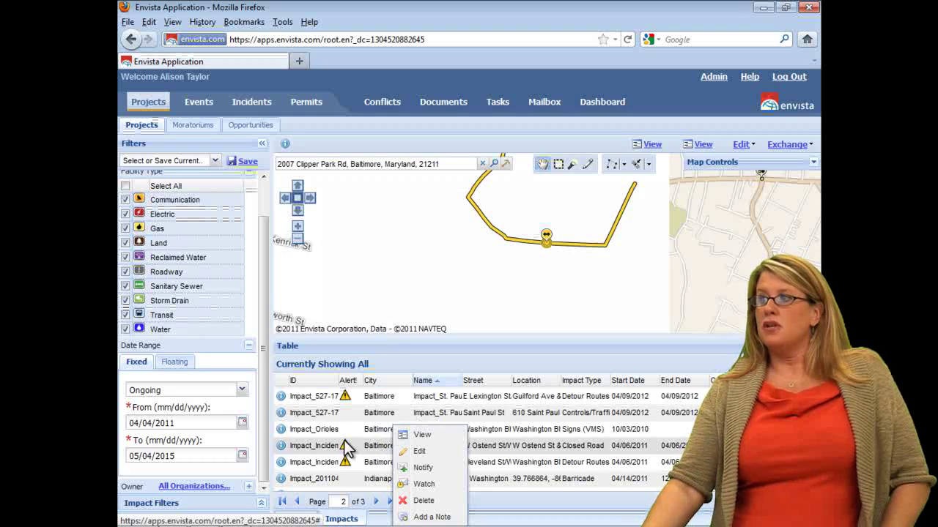